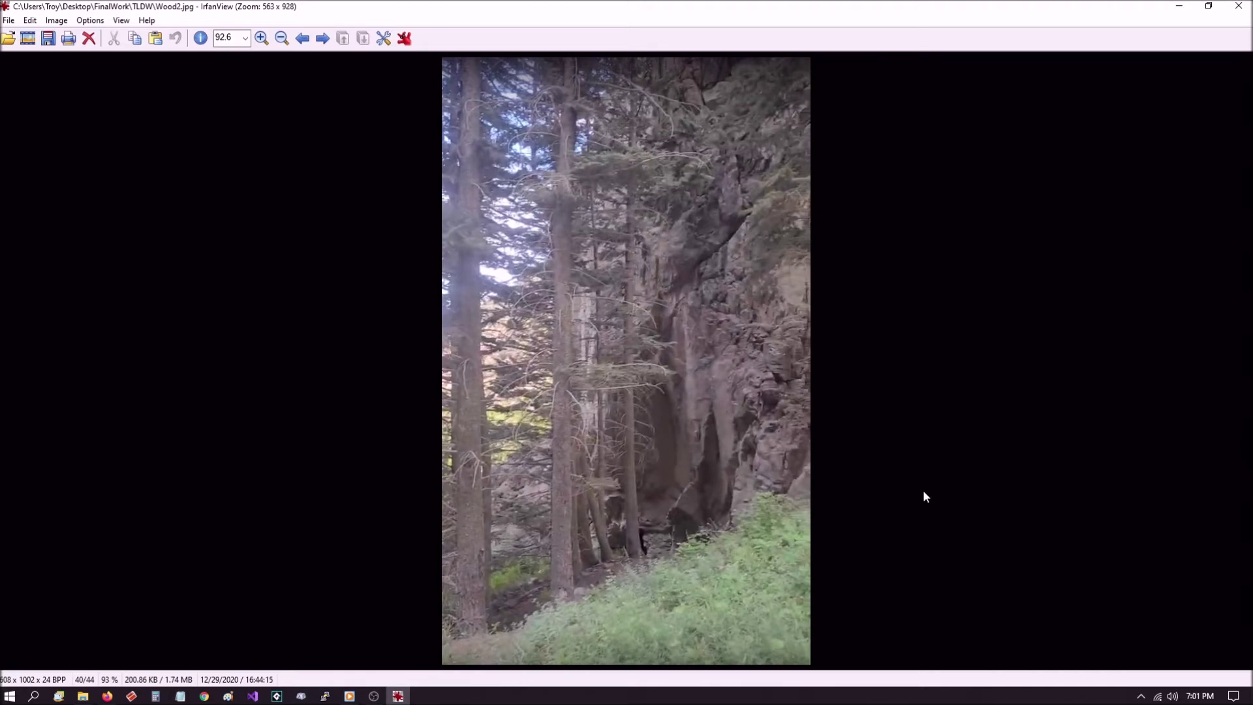
Zoom the Wood2 forest photo from about 93% to 112%
key(plus)
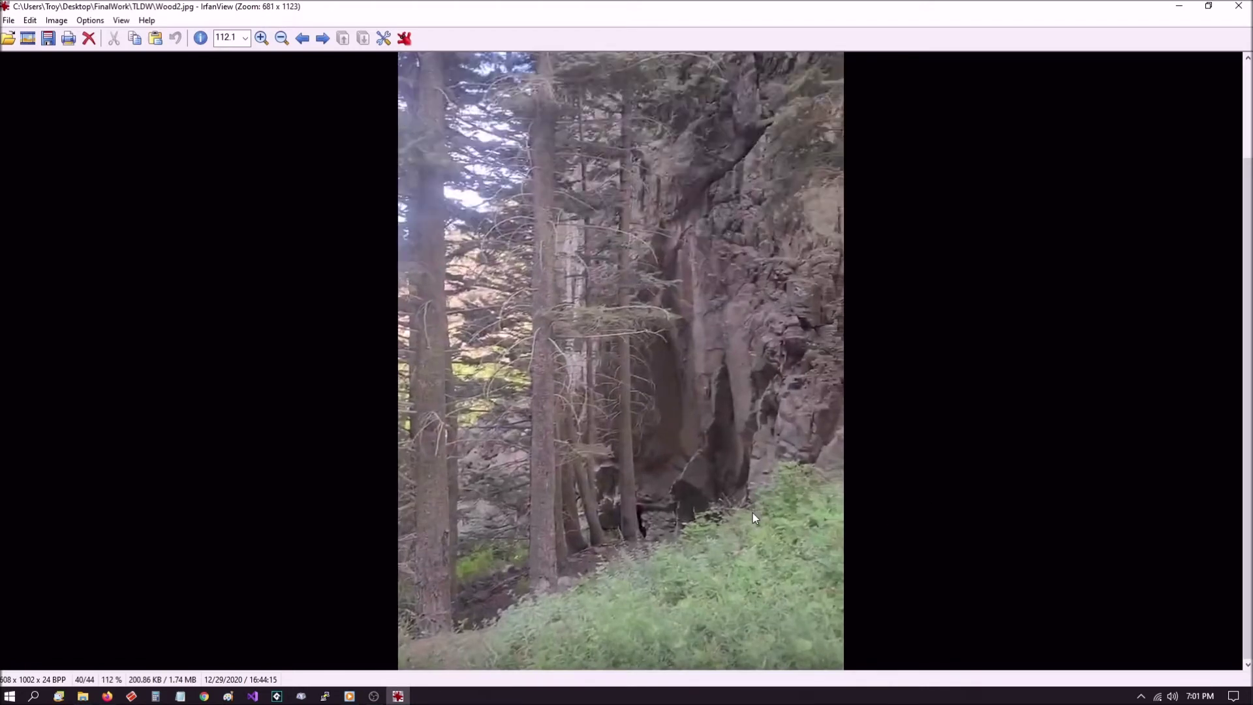
Zoom into the cliff base to about 218%, then back out to about 102%
key(plus)
key(plus)
key(plus)
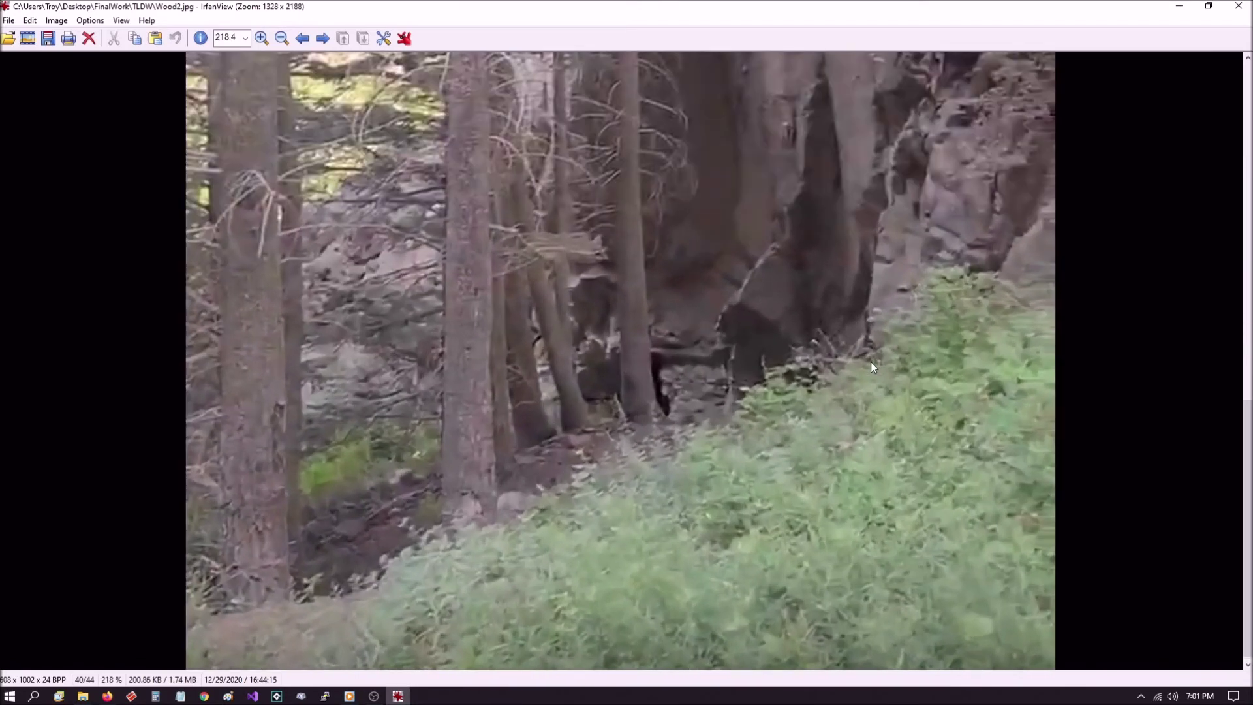
key(minus)
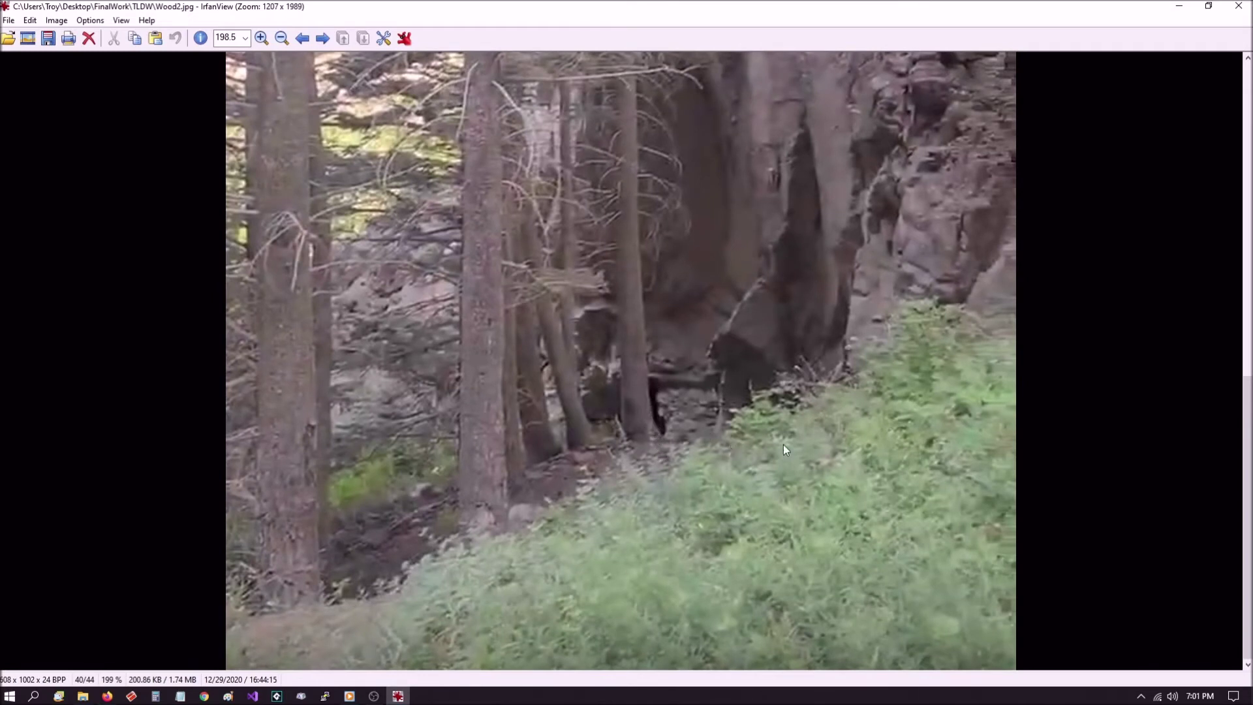
key(minus)
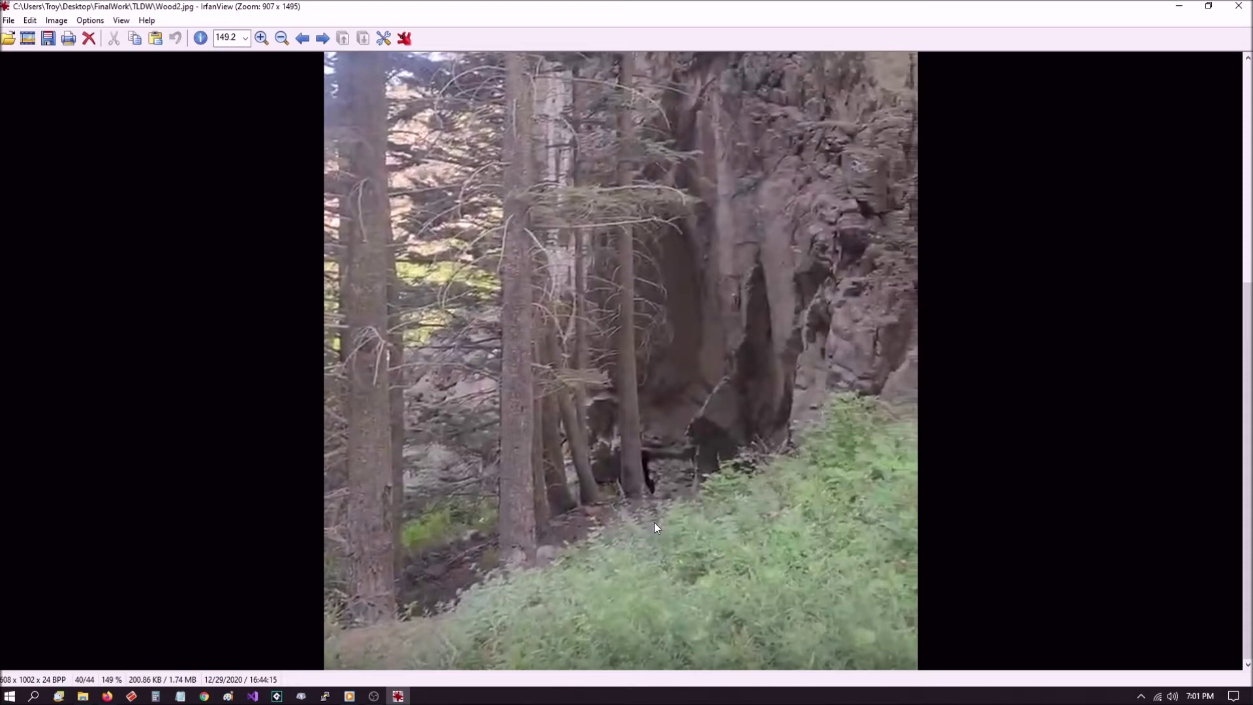
key(minus)
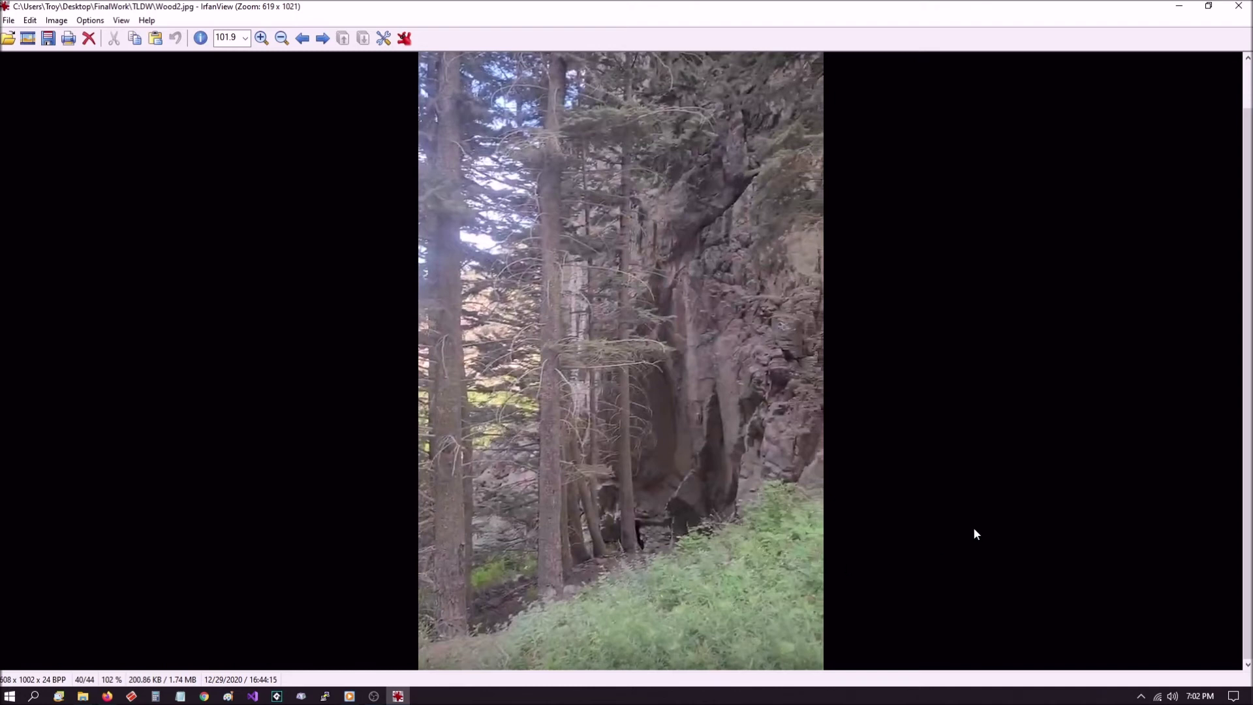
scroll(867, 468, up, 1)
scroll(867, 468, up, 4)
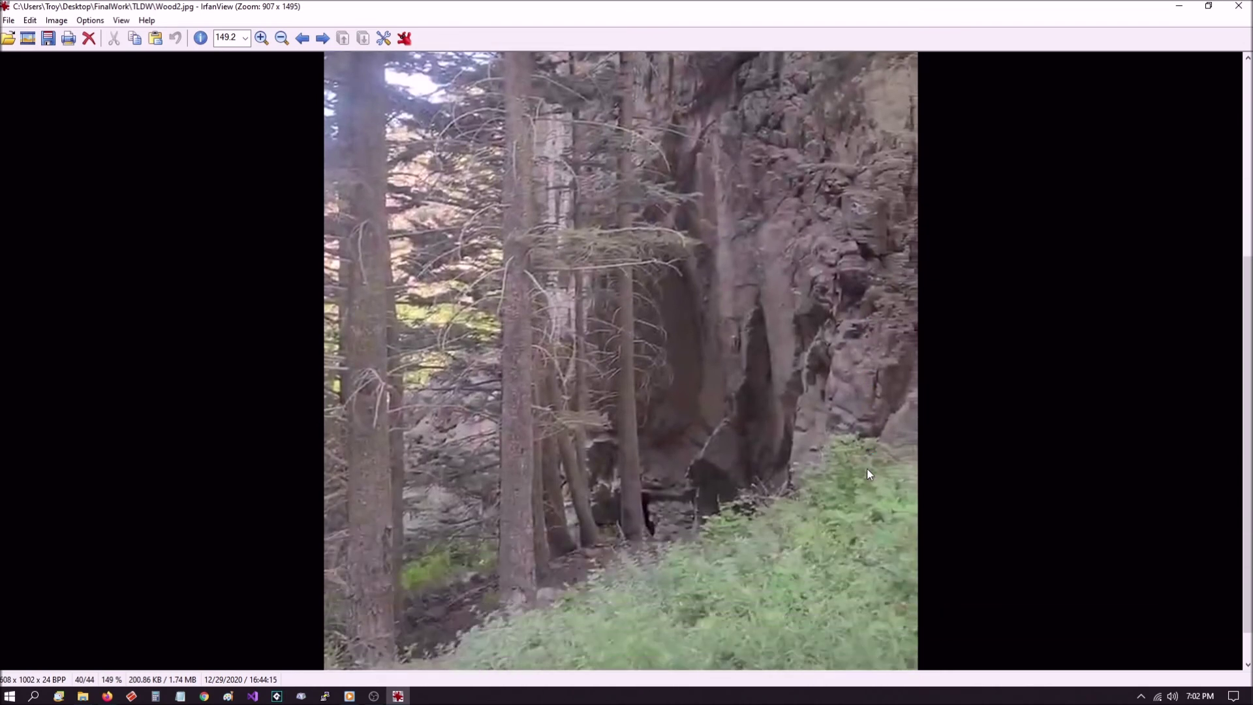
scroll(866, 467, down, 2)
scroll(865, 469, down, 1)
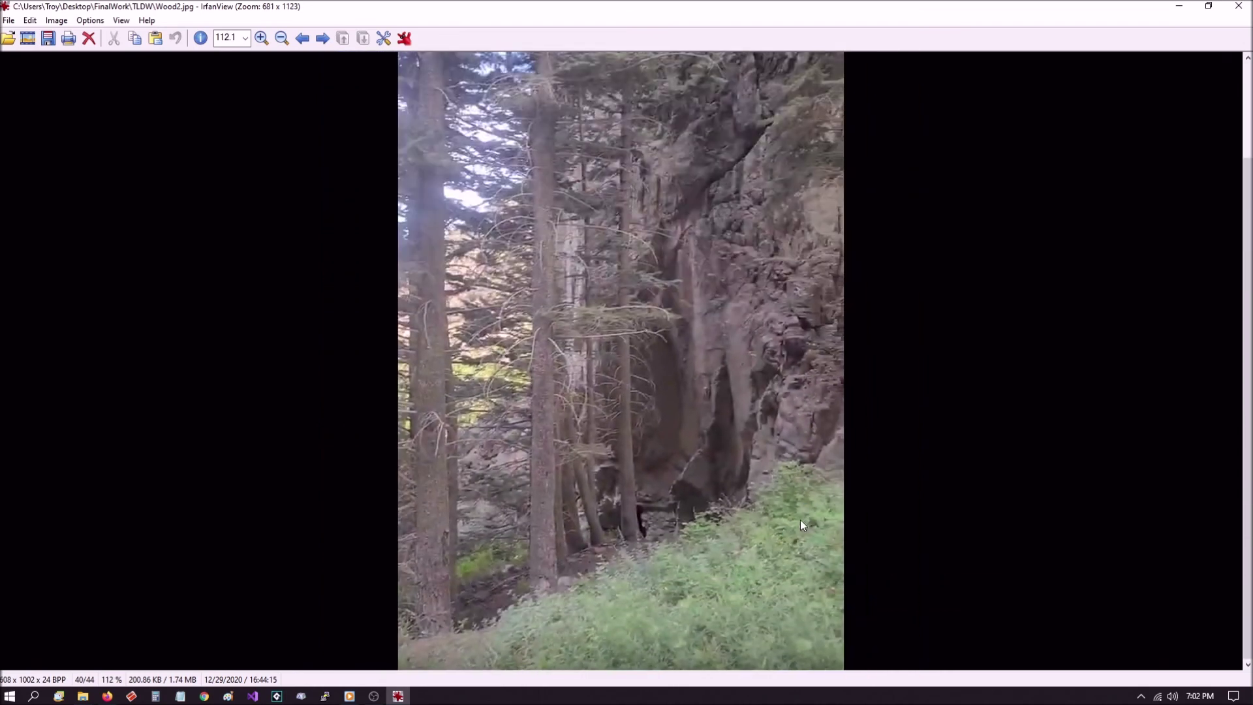
scroll(799, 520, down, 1)
scroll(695, 599, up, 1)
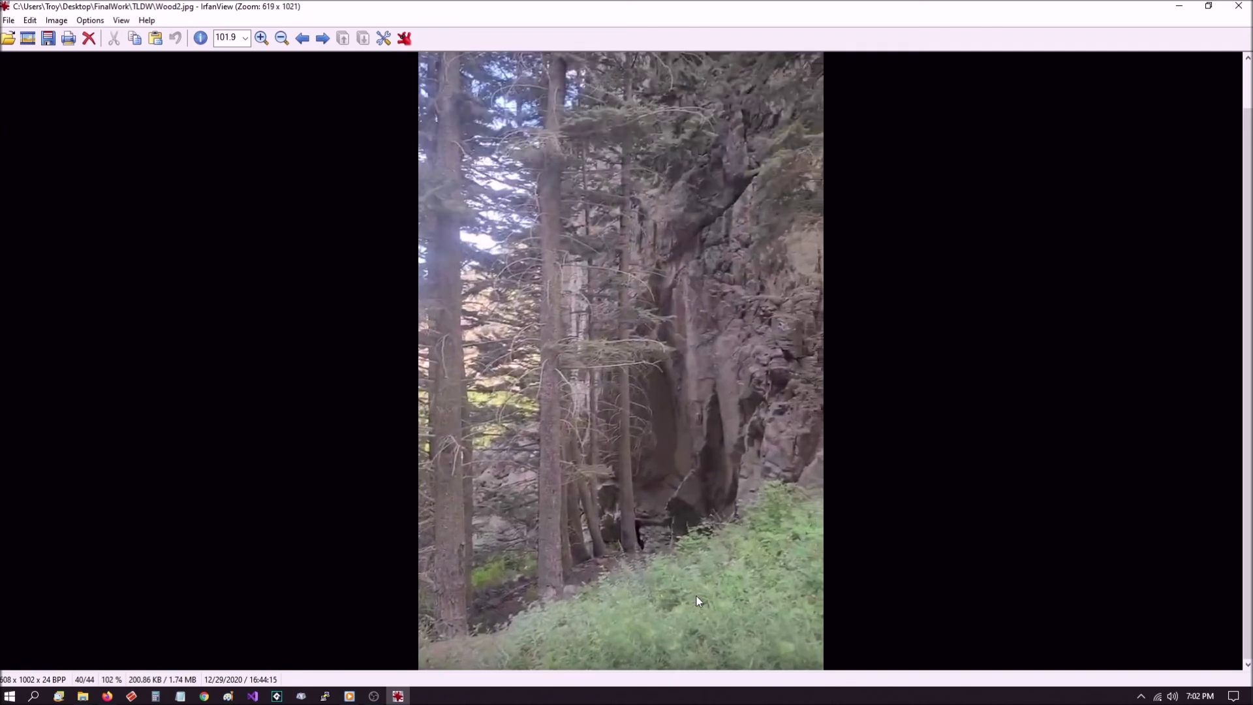